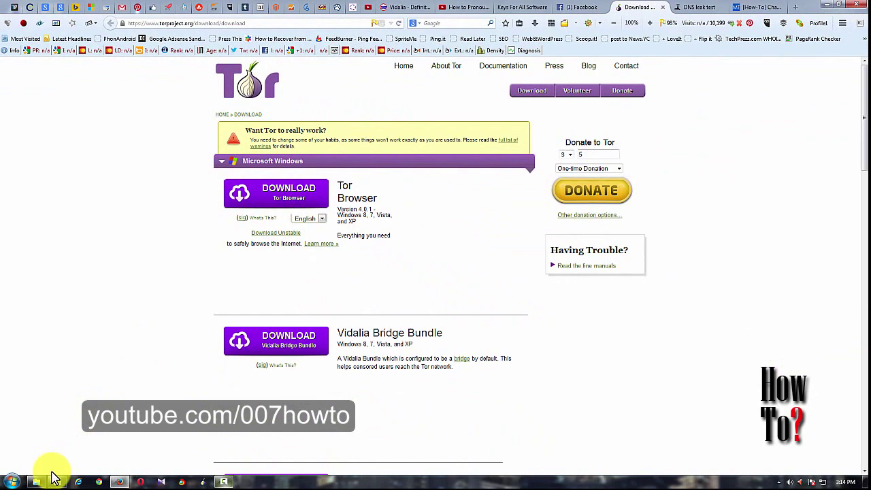
Bring the Tor Browser folder window to the front from the taskbar.
mouse_move(36, 481)
left_click(58, 429)
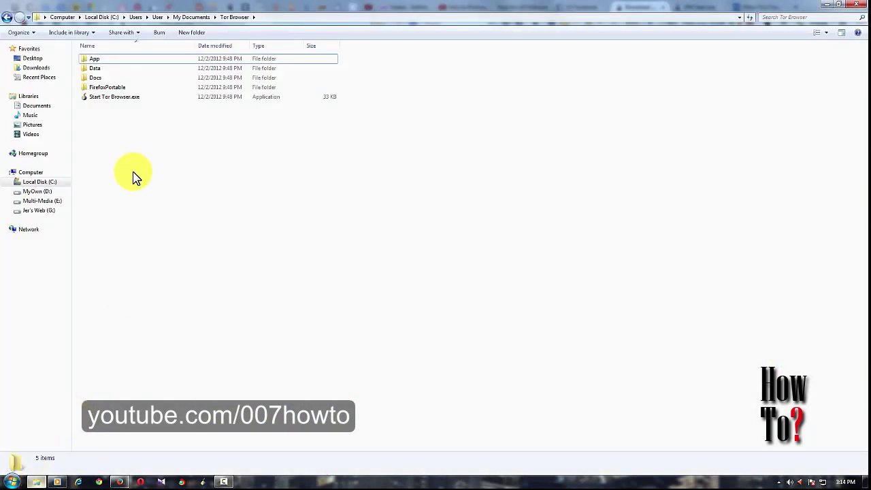
Launch Start Tor Browser.exe from the Tor Browser folder, then minimise the folder window.
left_click(6, 18)
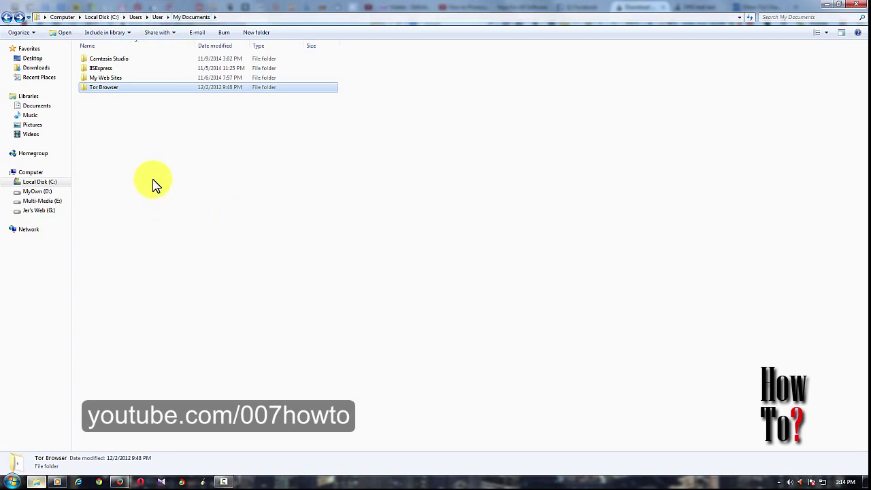
double_click(118, 94)
left_click(100, 102)
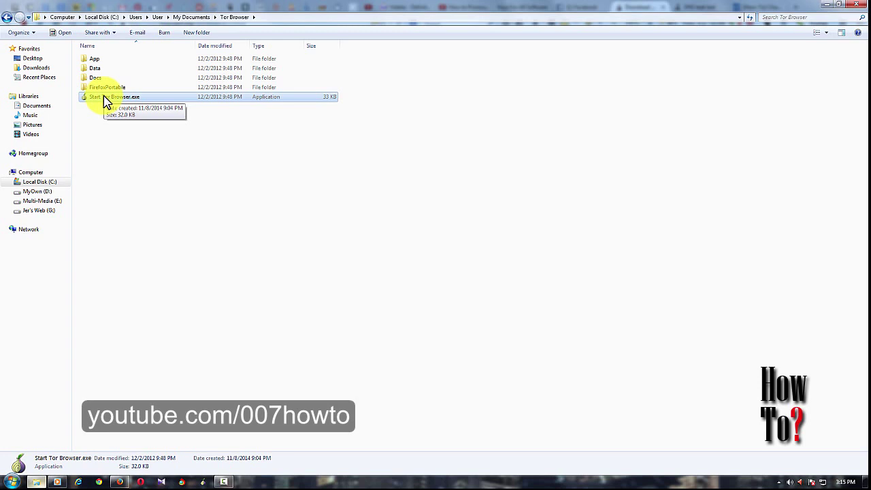
right_click(106, 101)
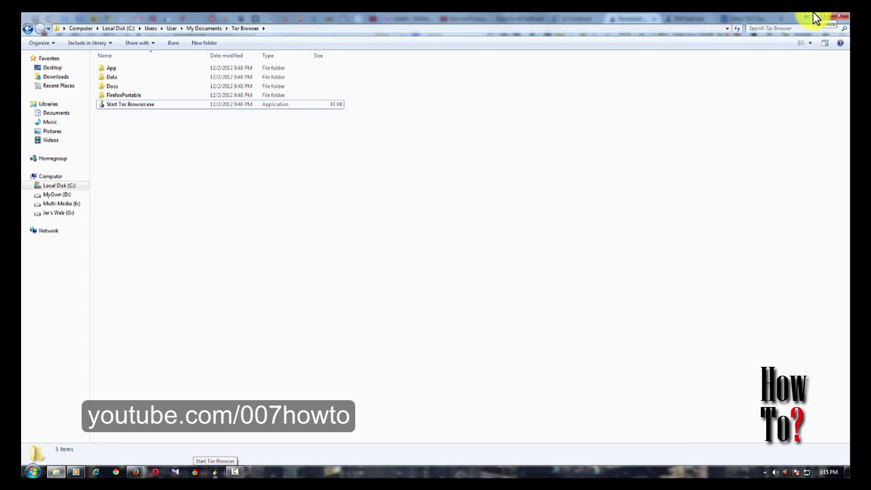
left_click(806, 17)
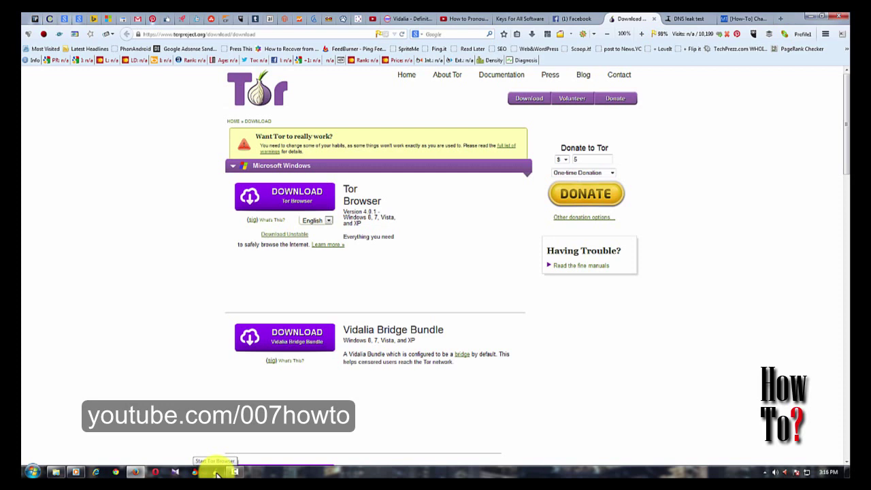
Open the Vidalia control panel, dismiss the settings dialog, and keep 'Show this window on startup' enabled.
left_click(215, 473)
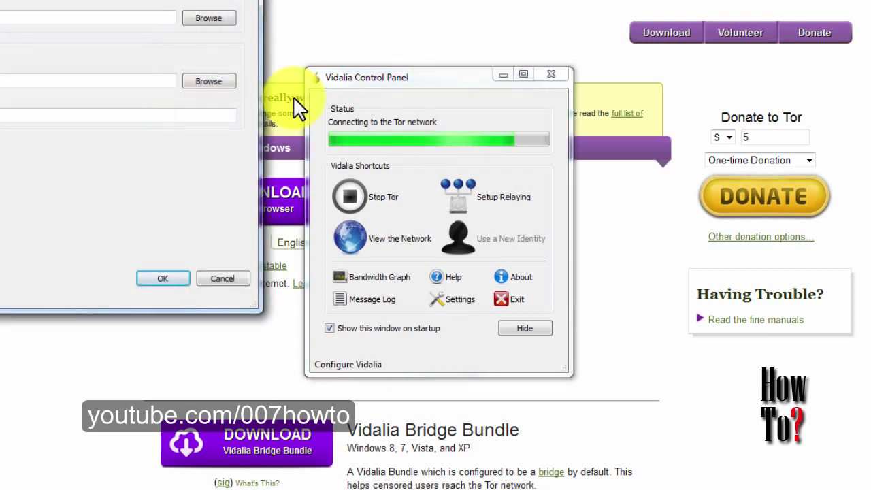
key("Escape")
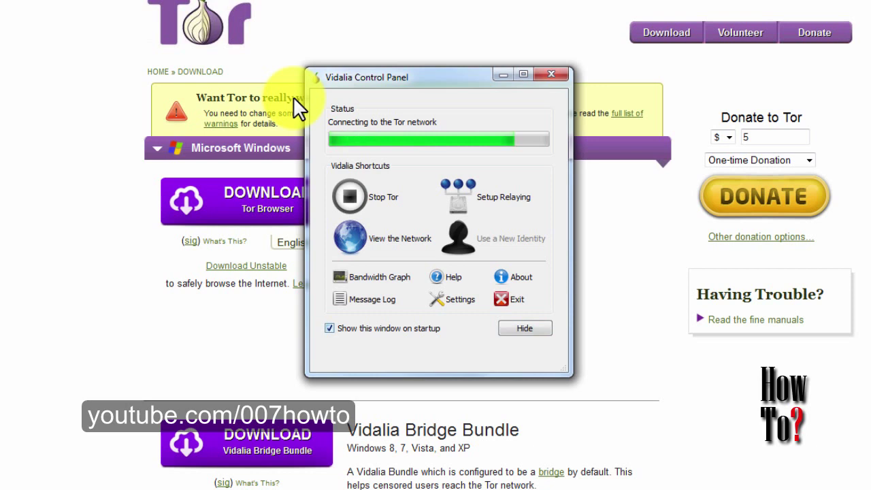
key("space")
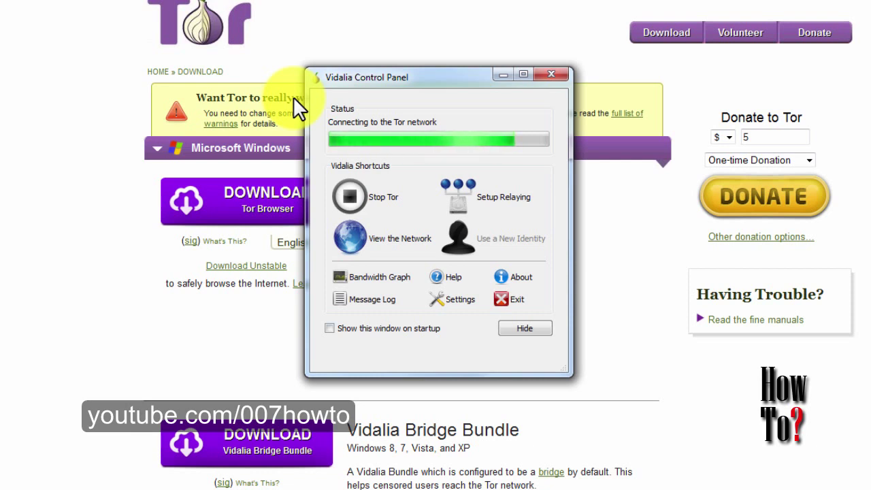
key("space")
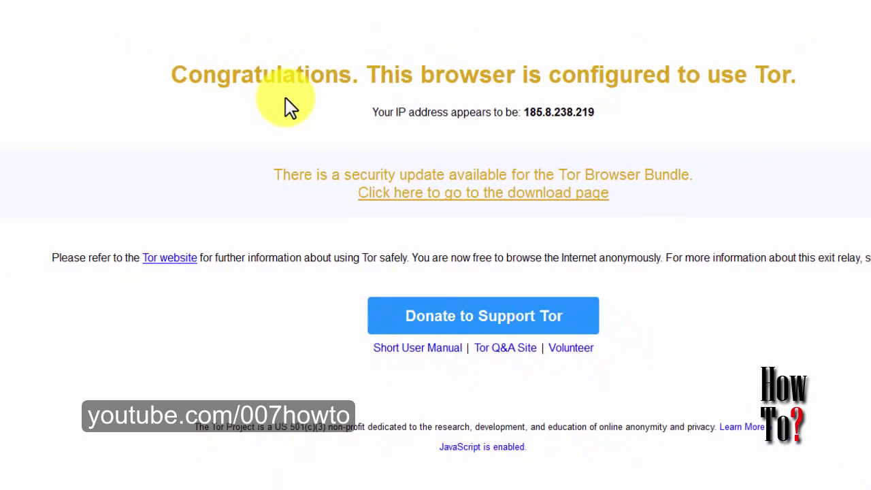
key("ctrl+t")
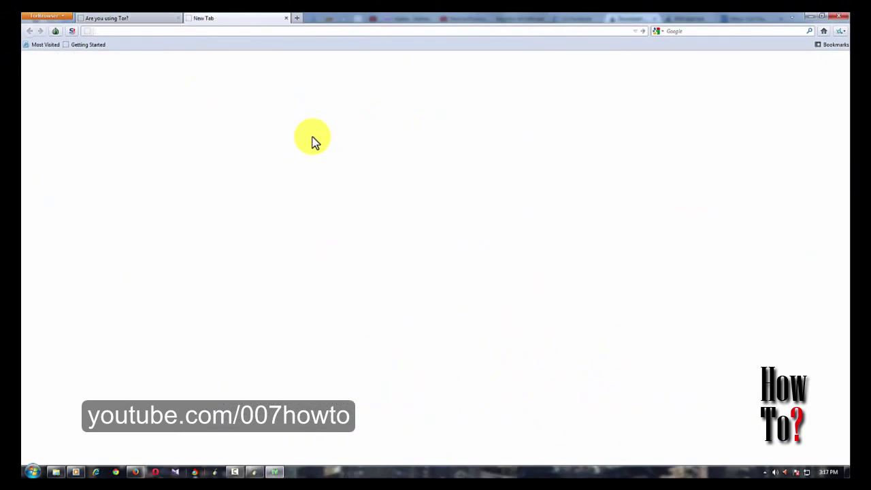
type("dnsle")
type("aktest")
key("ctrl+Return")
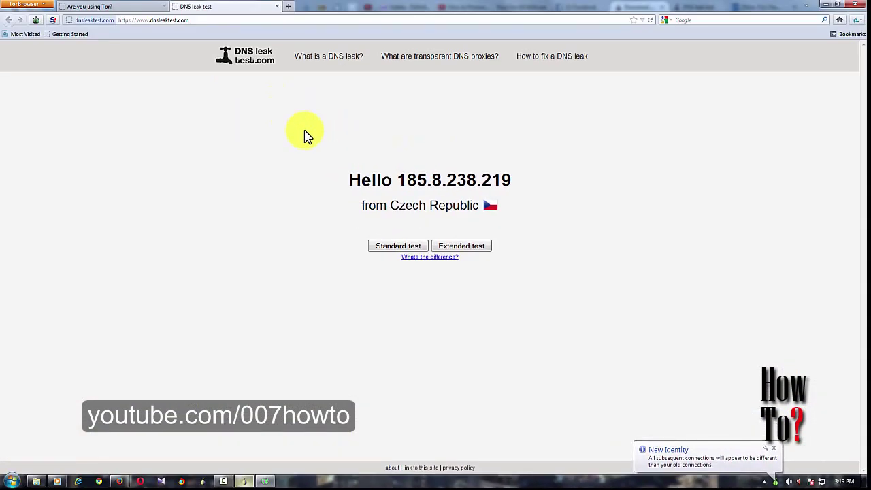
Reload the DNS leak test page, which now shows a Luxembourg exit.
key("F5")
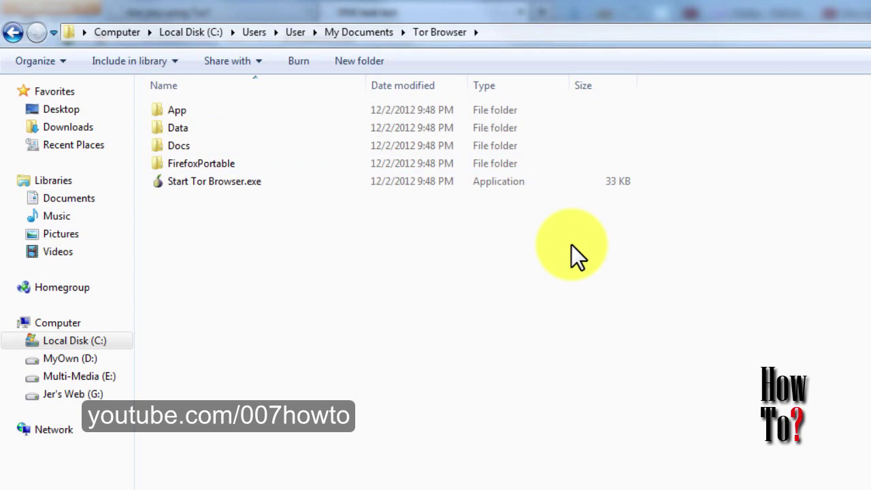
Navigate into the Data\Tor folder of the Tor Browser directory.
key("Down")
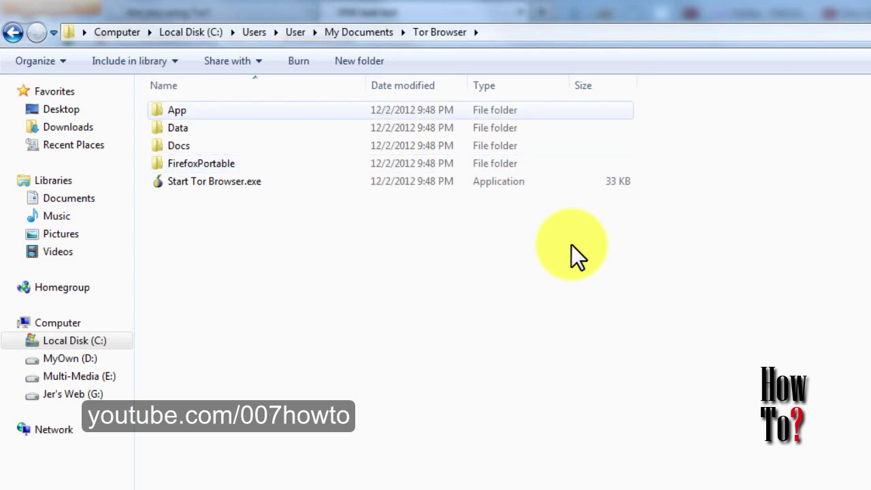
key("Down")
key("Return")
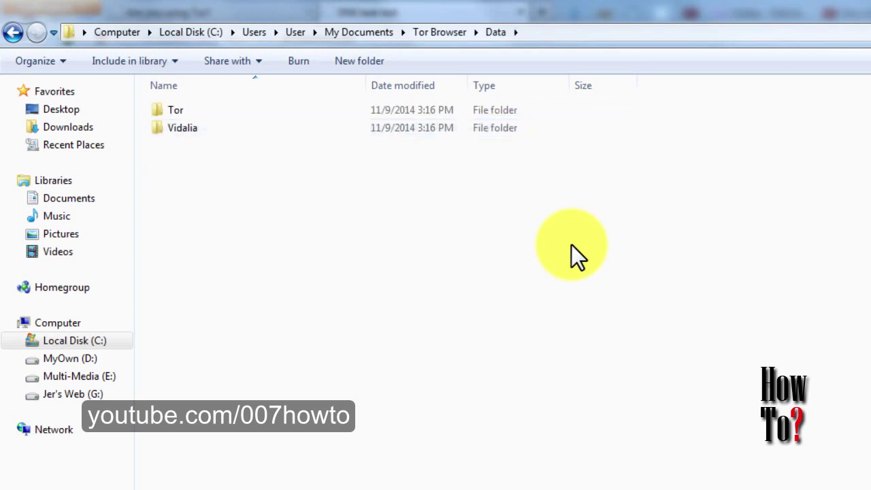
key("Down")
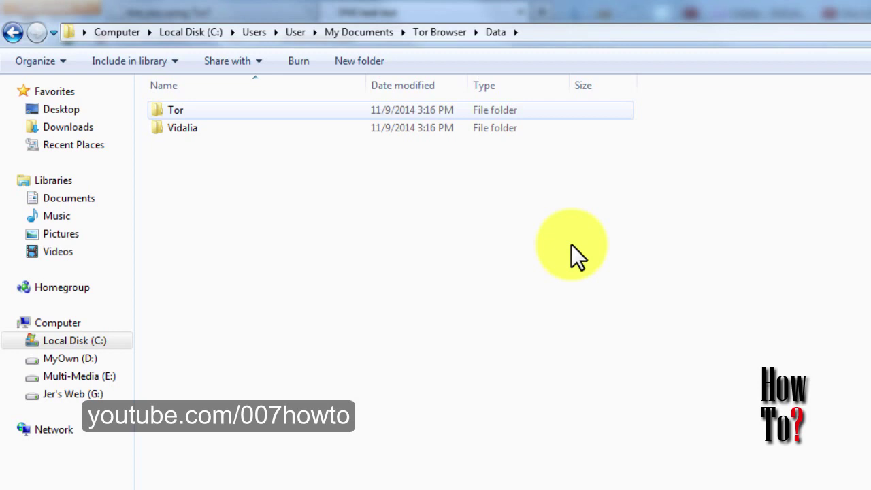
key("F2")
key("Escape")
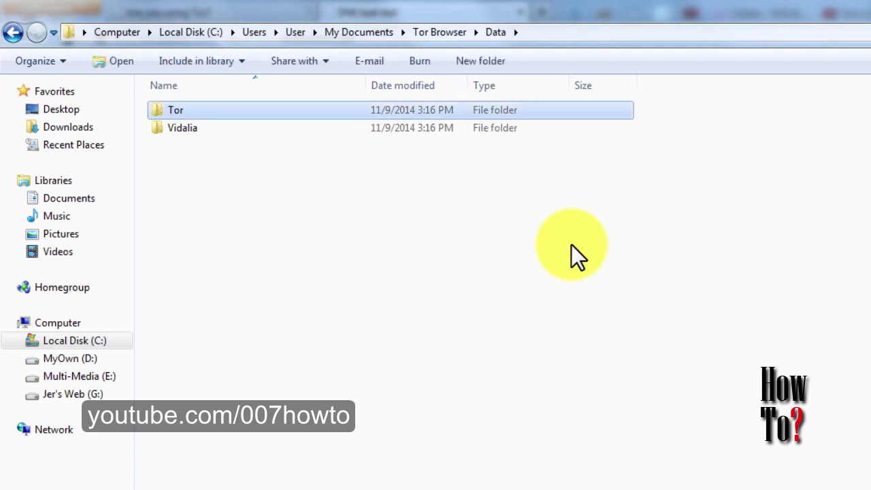
key("Return")
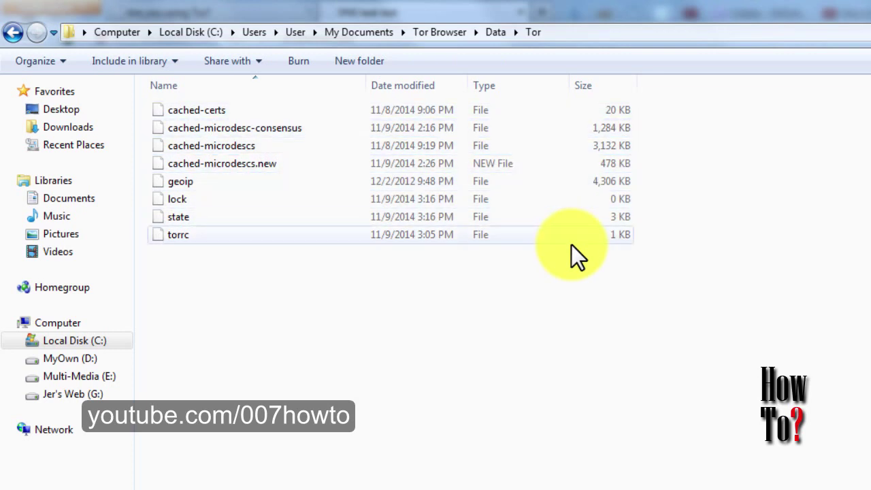
Open the torrc file with Edit with Notepad++.
left_click(571, 243)
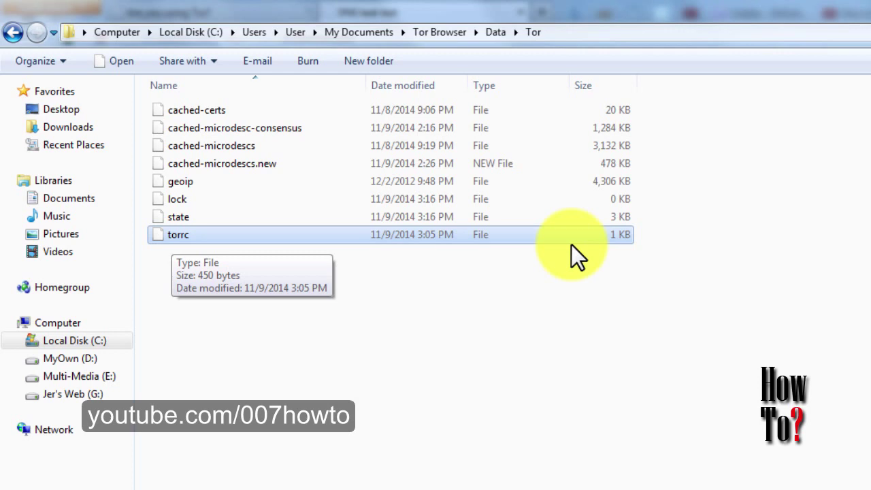
key("shift+F10")
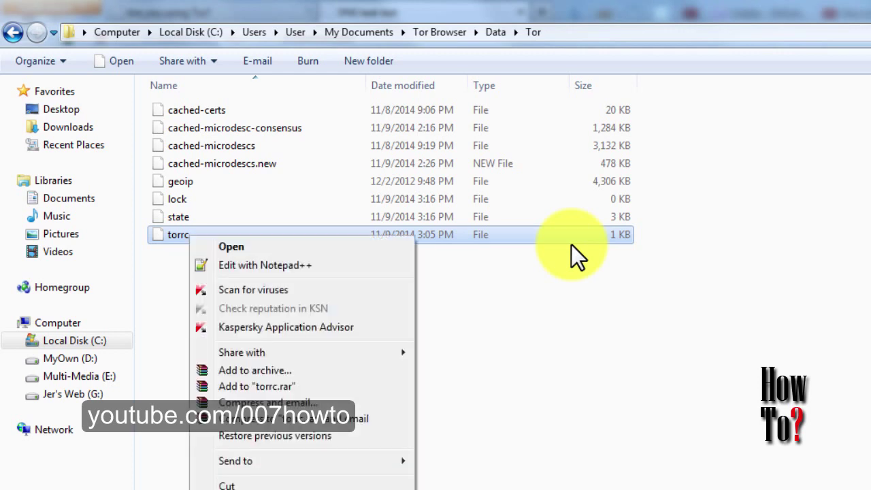
key("Down")
key("Down")
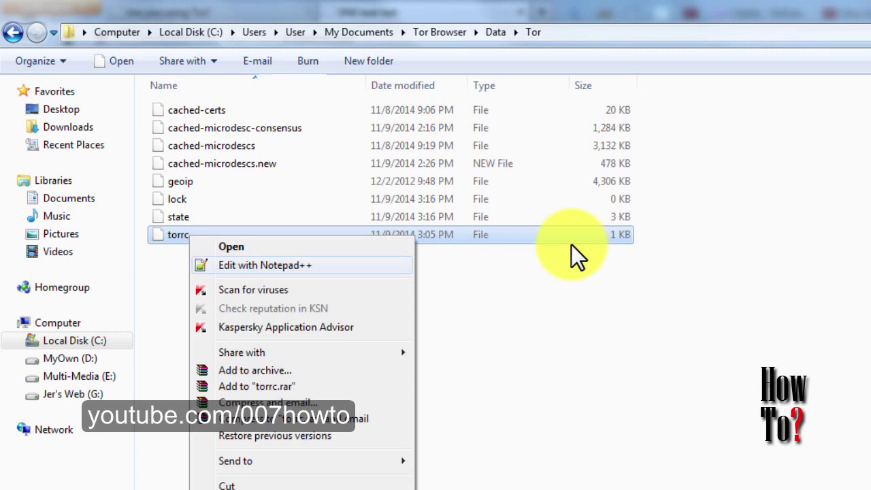
key("Return")
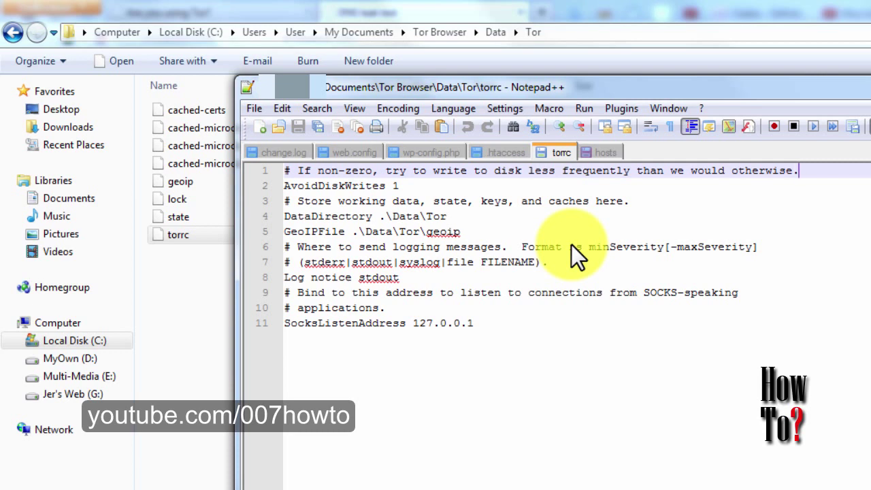
Insert 'ExitNodes {US}' as line 2 of torrc, save, and close Notepad++.
key("Return")
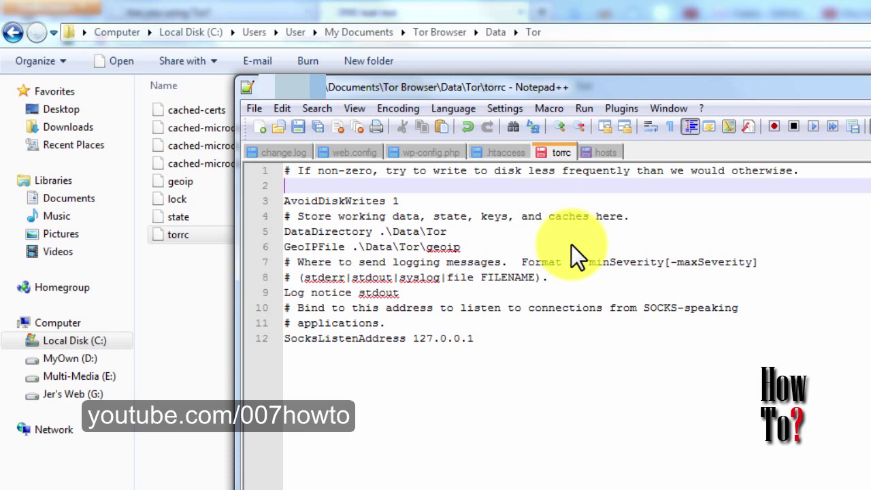
type("Exi")
type("tNodes")
type(" {")
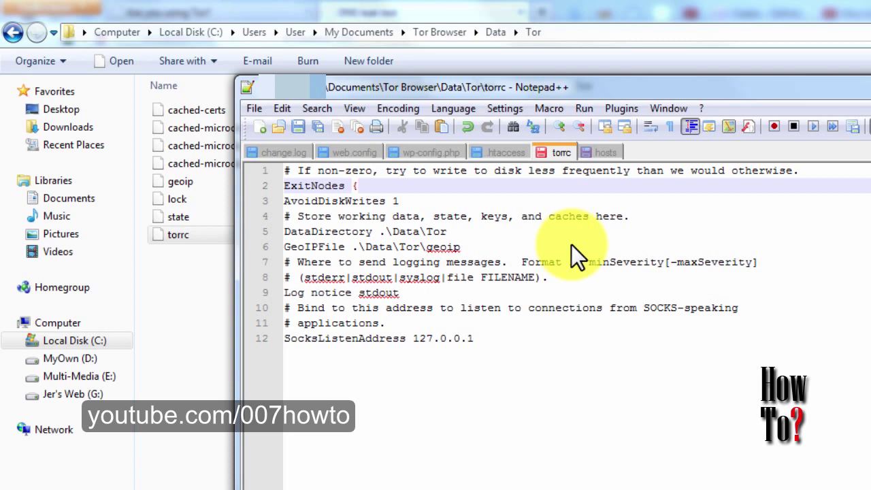
type("US")
type("}")
key("ctrl+s")
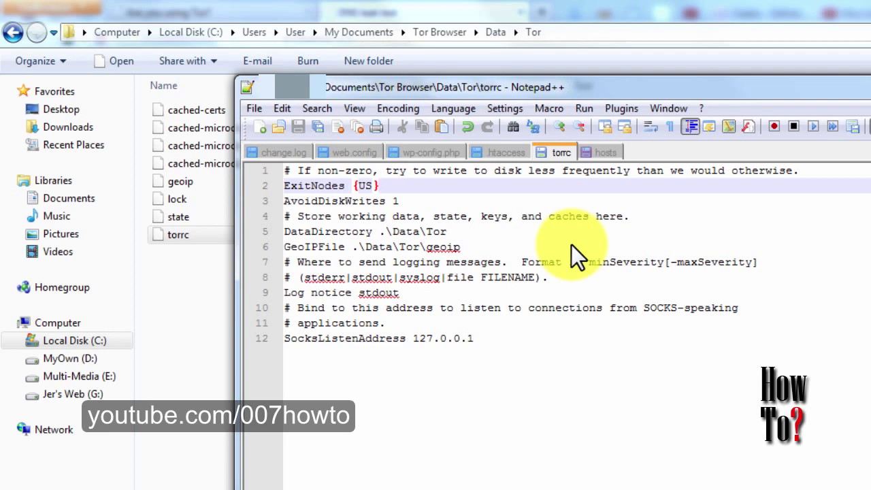
key("alt+F4")
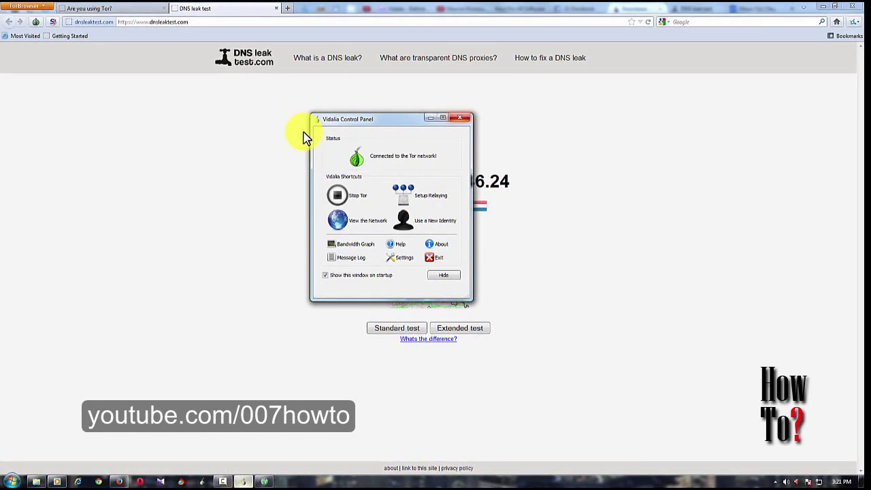
Close Vidalia and Tor Browser with both tabs so the bundle restarts with the new torrc.
key("alt+F4")
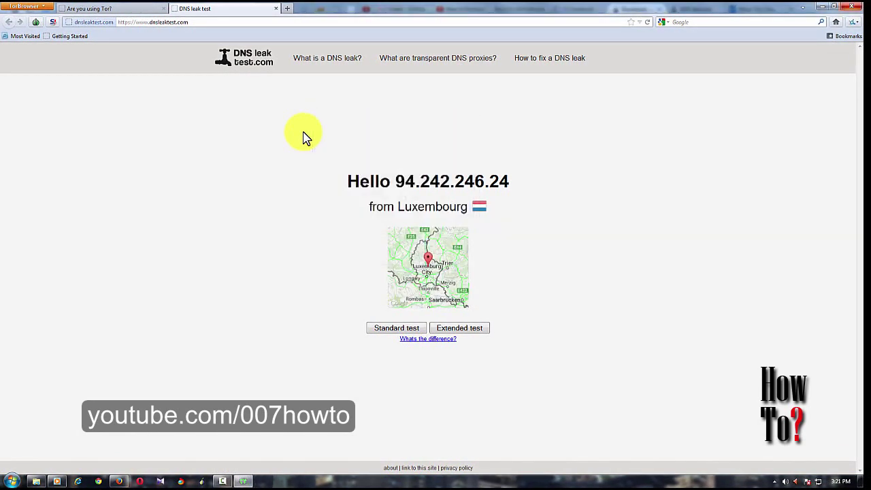
key("alt+F4")
key("Return")
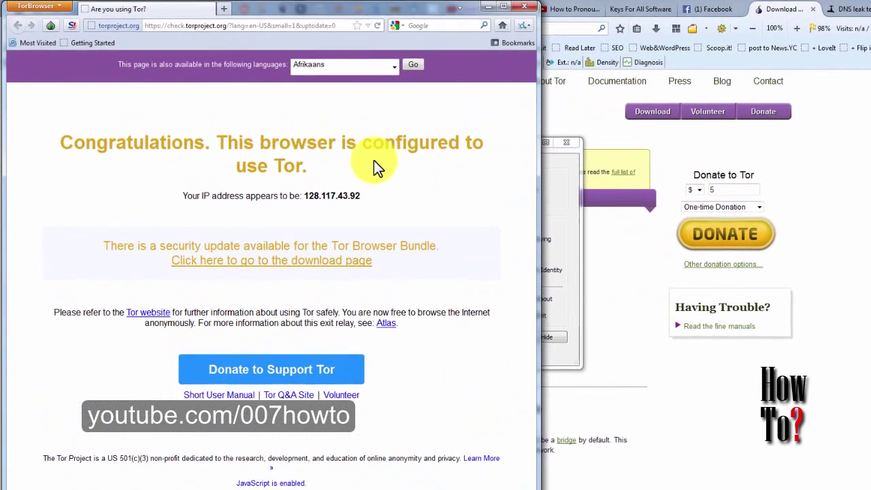
Load dnsleaktest.com in a new tab, showing 128.117.43.92 in Boulder, United States.
key("ctrl+t")
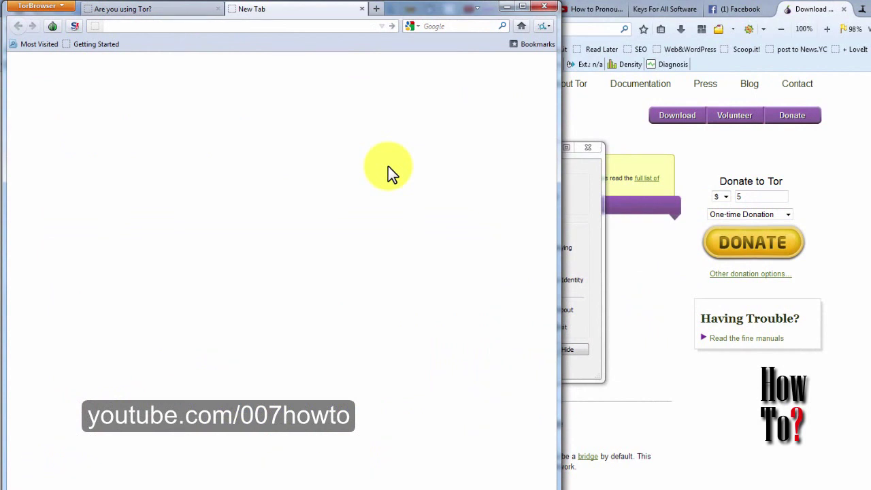
type("dn")
type("sl")
type("leaktes")
type("t")
key("ctrl+Return")
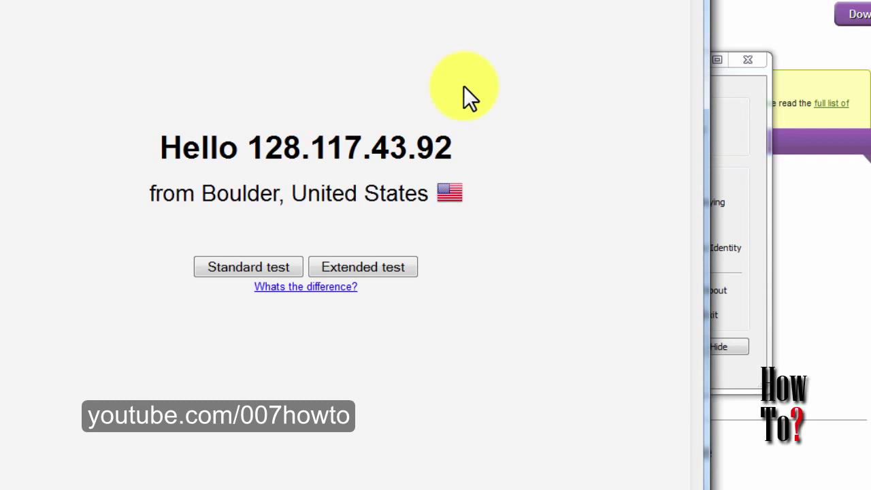
Highlight the United States result, then switch to the Vidalia control panel.
key("ctrl+a")
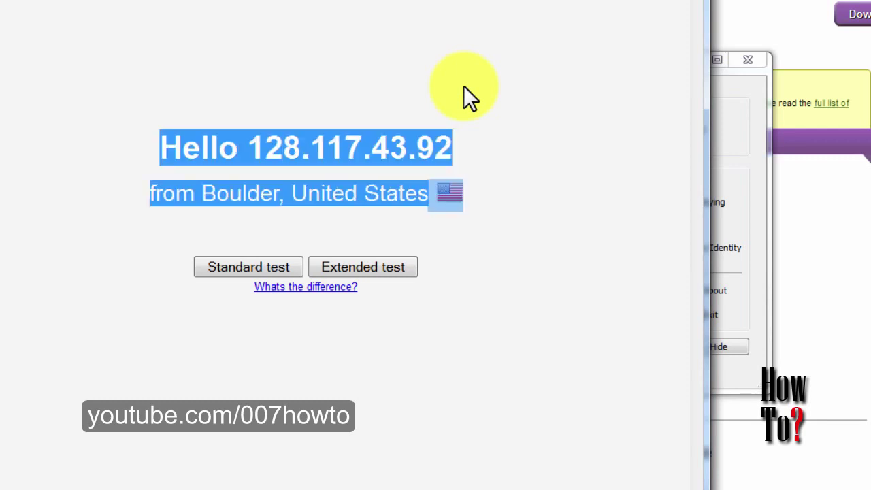
left_click(463, 85)
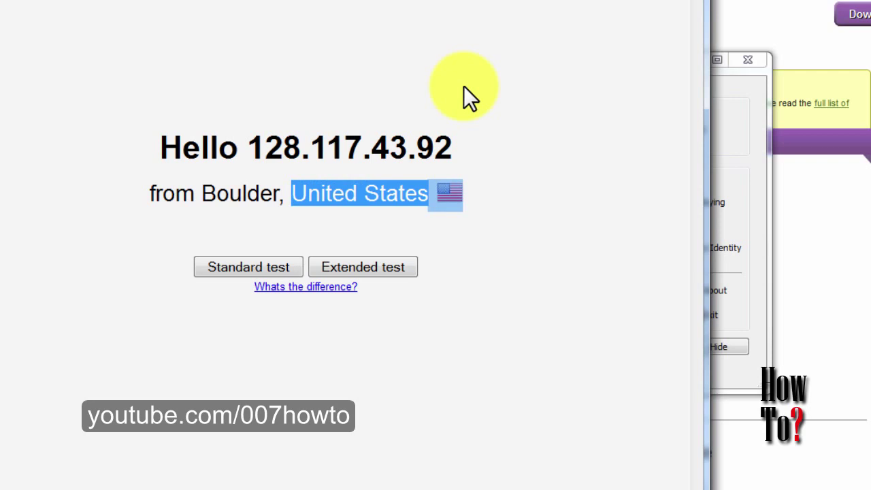
left_click(463, 85)
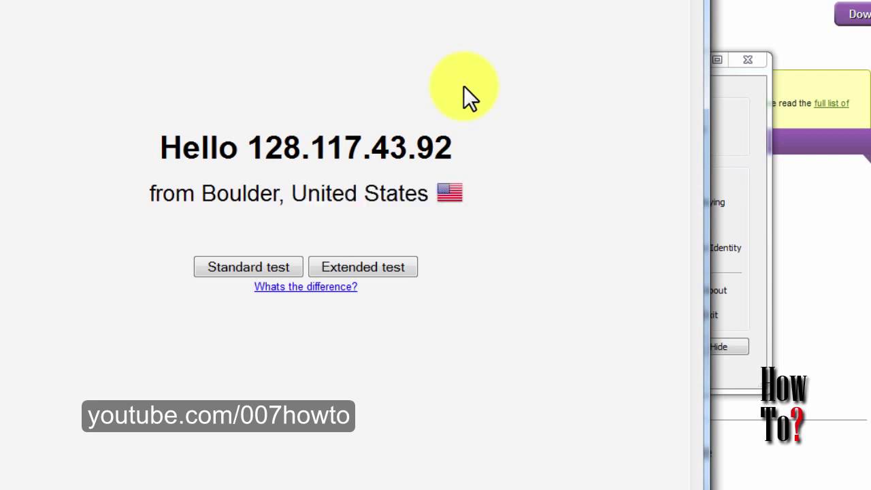
key("alt+Tab")
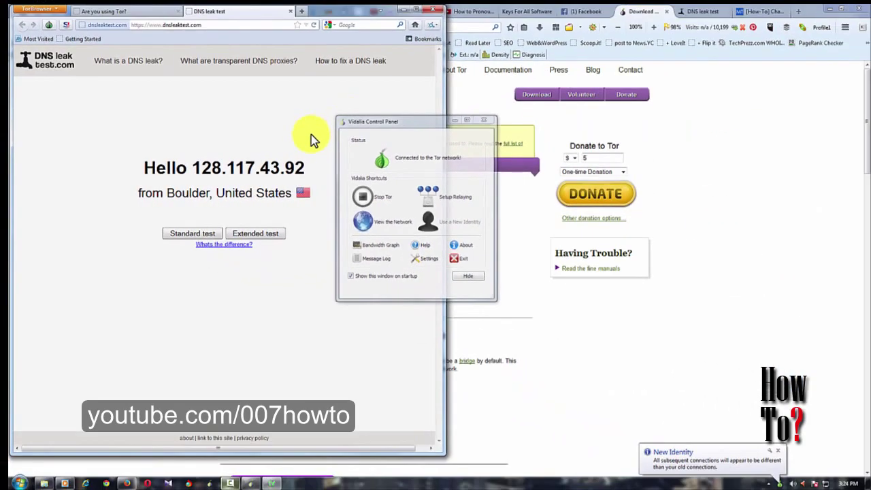
Refresh the leak test, which now reports 216.17.101.79 from San Diego, United States.
key("F5")
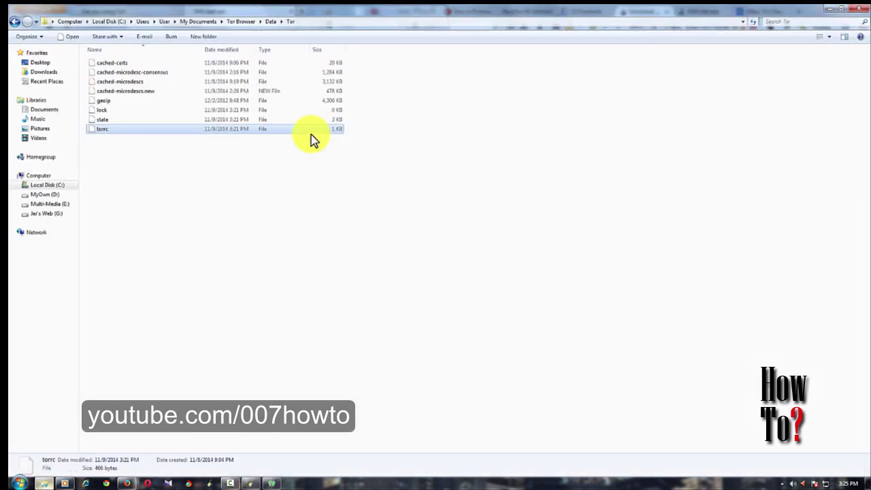
Re-check the torrc file in the Data\Tor folder, then minimize Explorer to reveal the browser.
key("BackSpace")
key("Return")
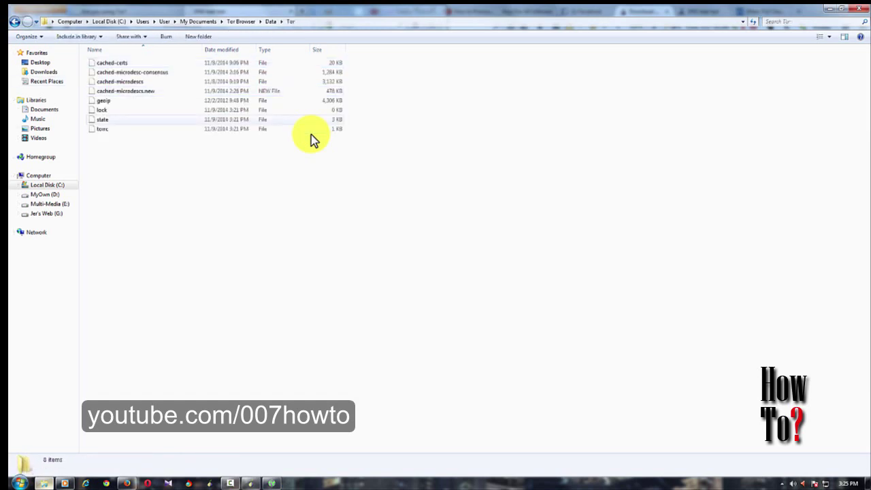
left_click(311, 132)
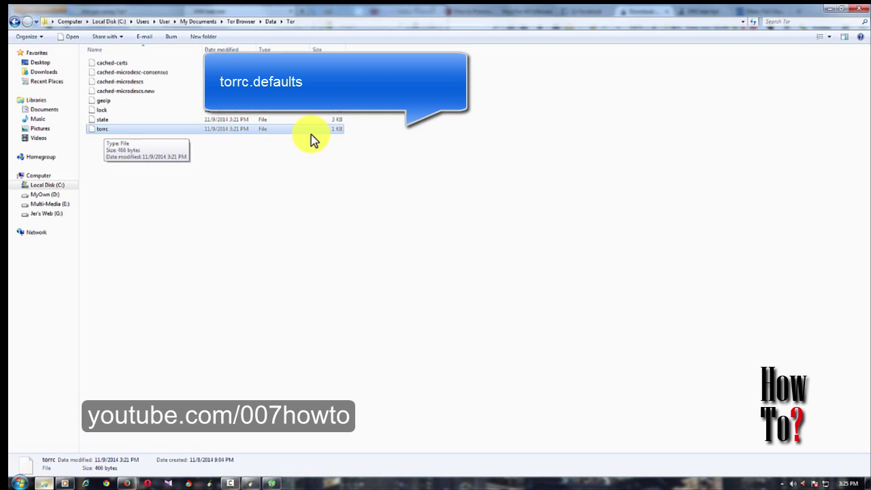
left_click(312, 139)
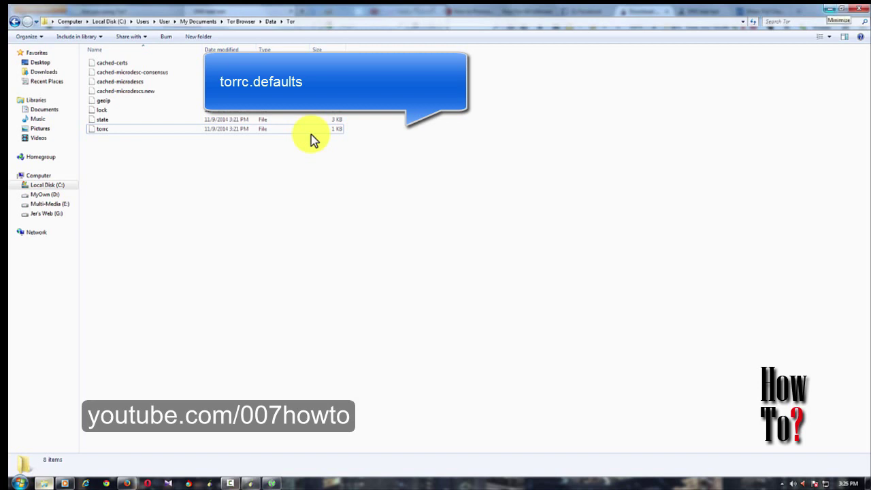
left_click(831, 9)
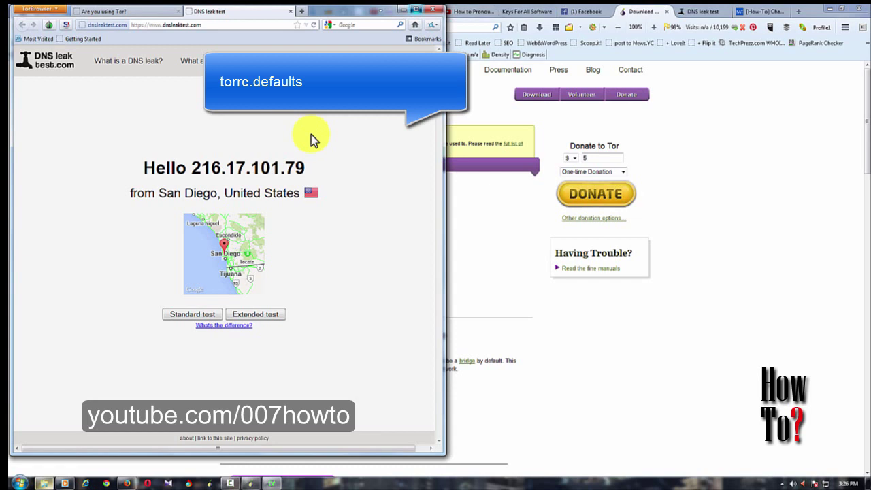
Maximize Tor Browser with Win+Up, showing the 216.17.101.79 San Diego, United States result.
key("super+Up")
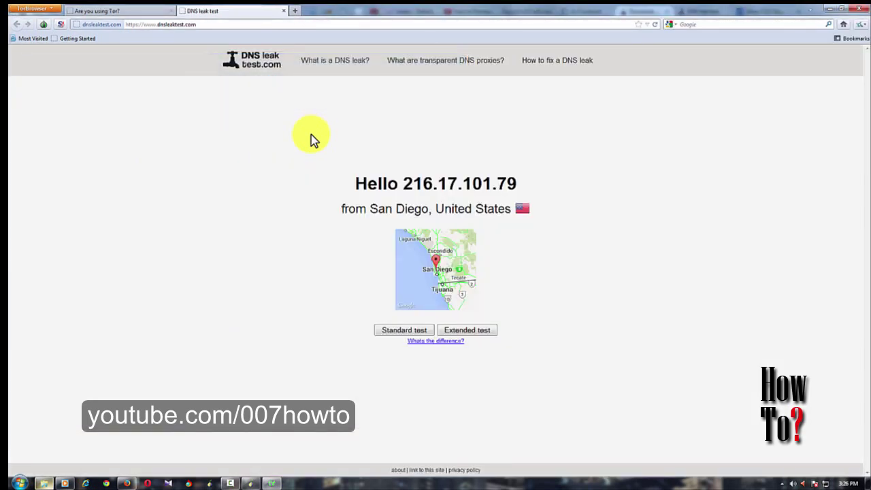